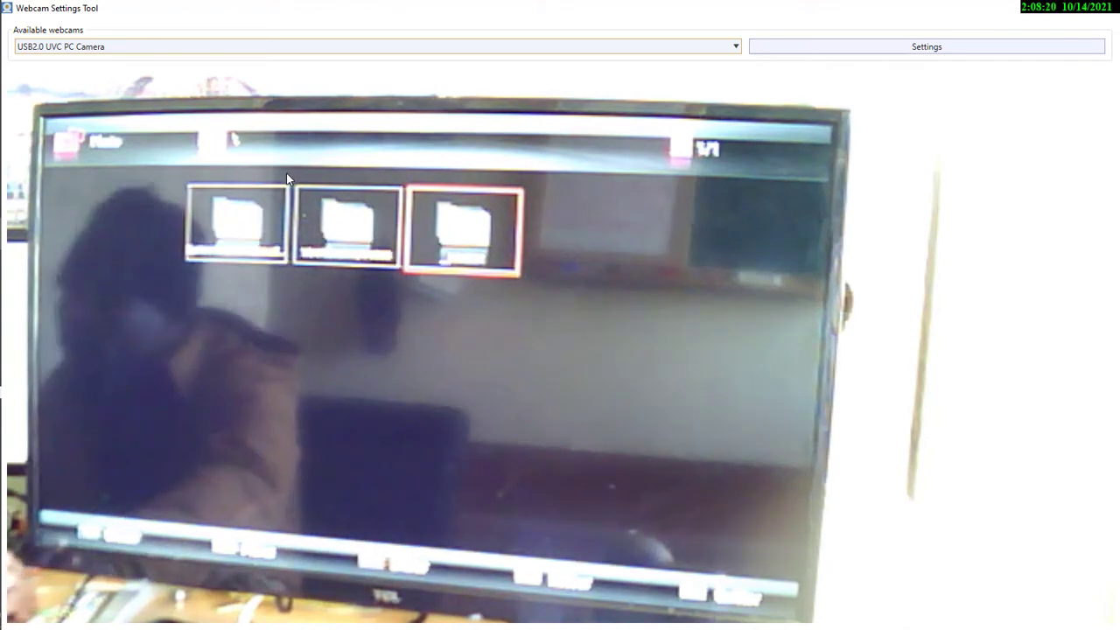
mouse_move(3, 192)
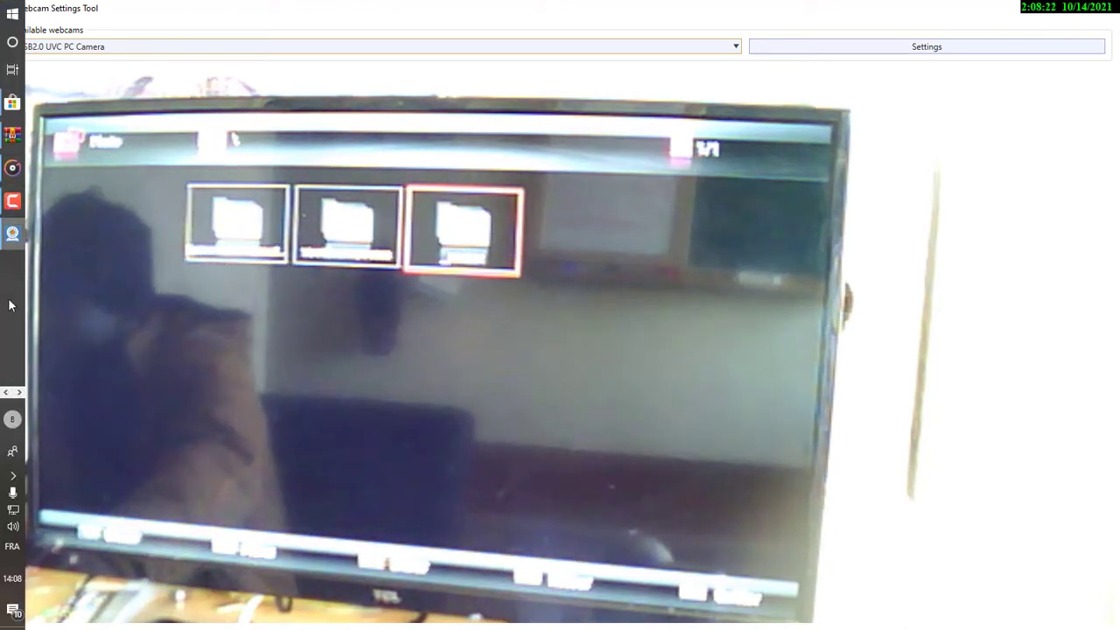
click(7, 393)
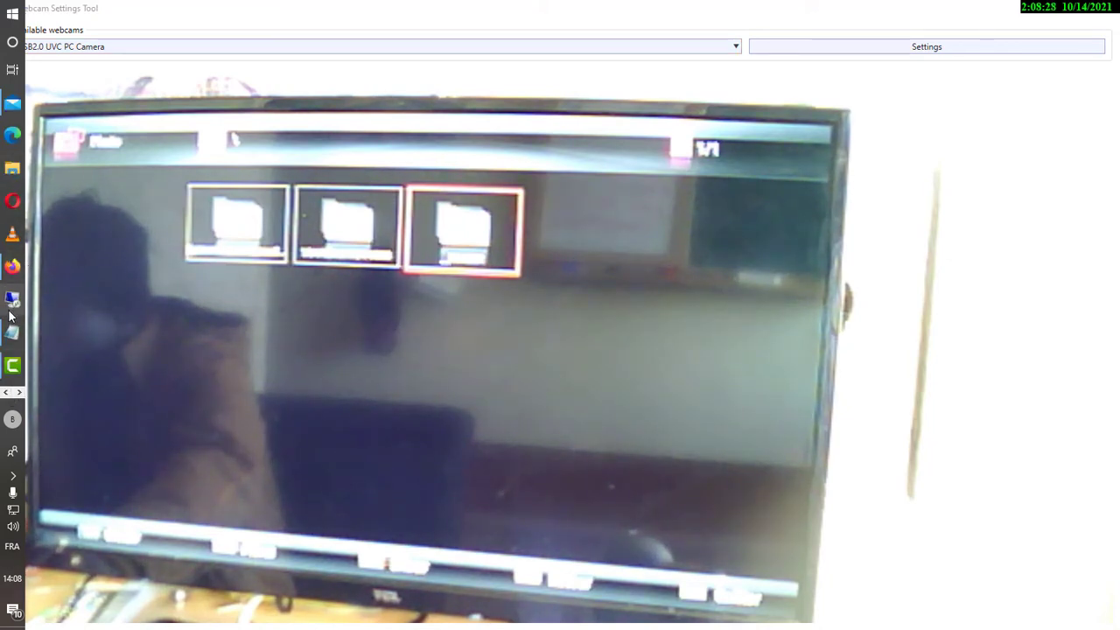
click(11, 175)
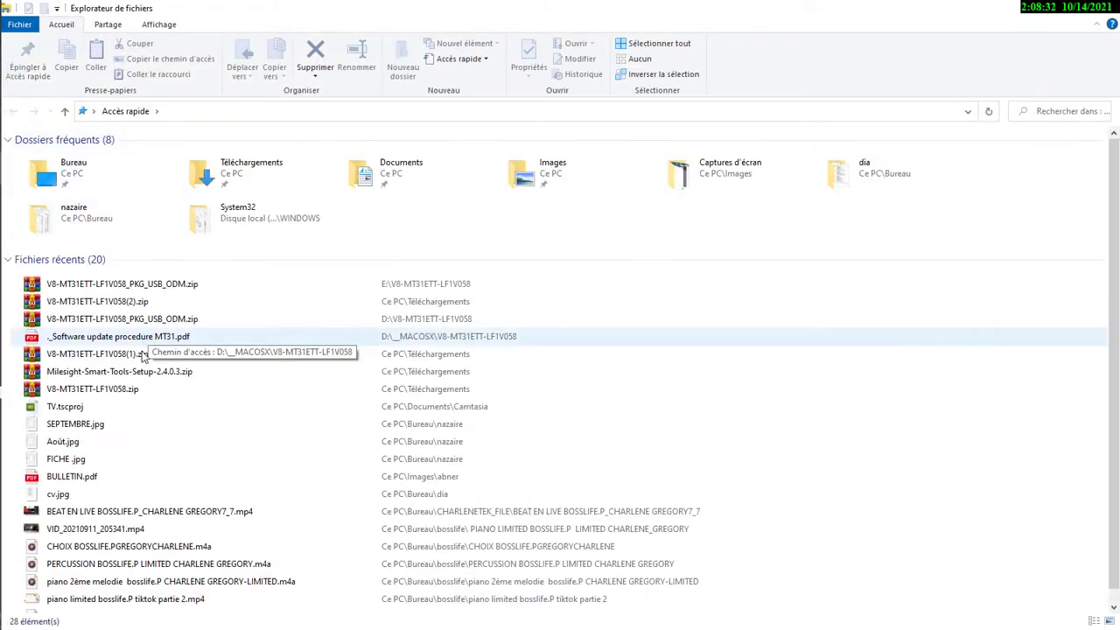
right_click(98, 286)
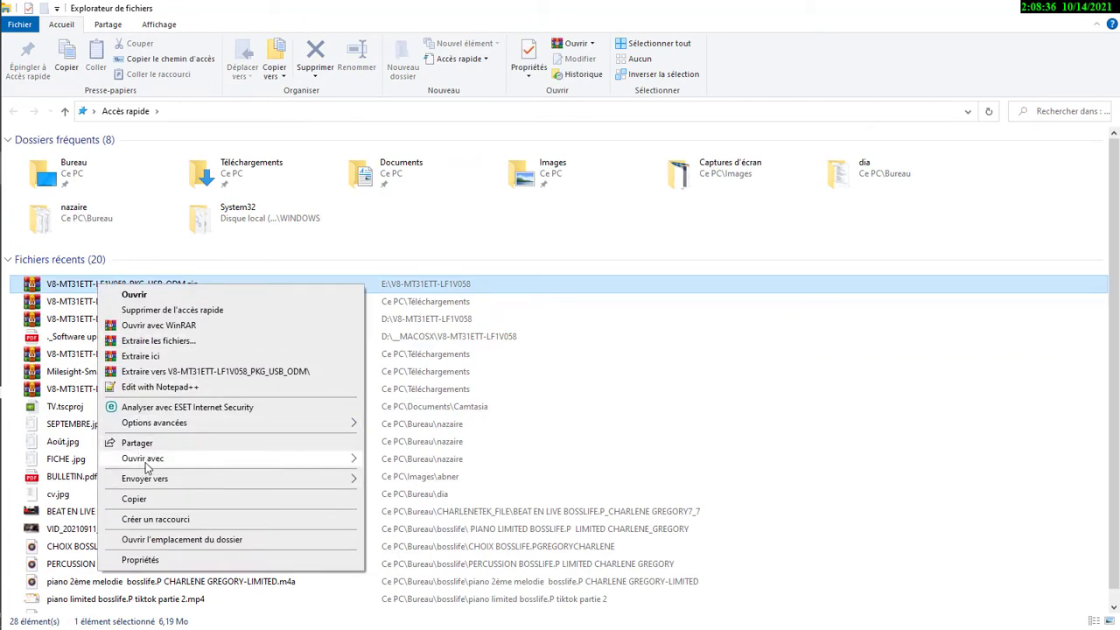
mouse_move(148, 463)
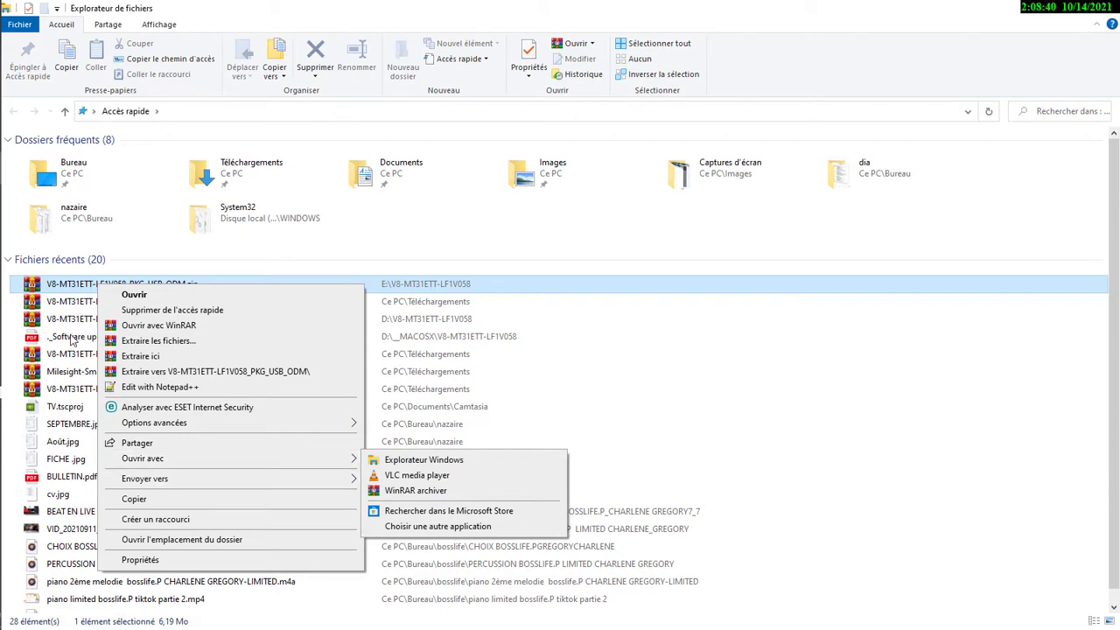
click(121, 117)
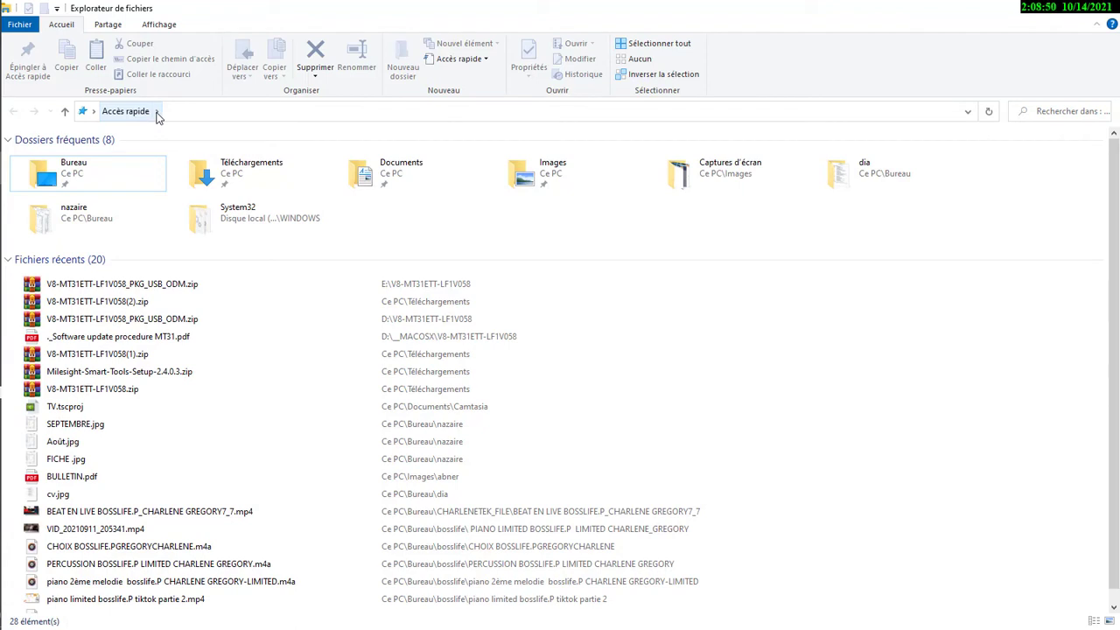
click(157, 112)
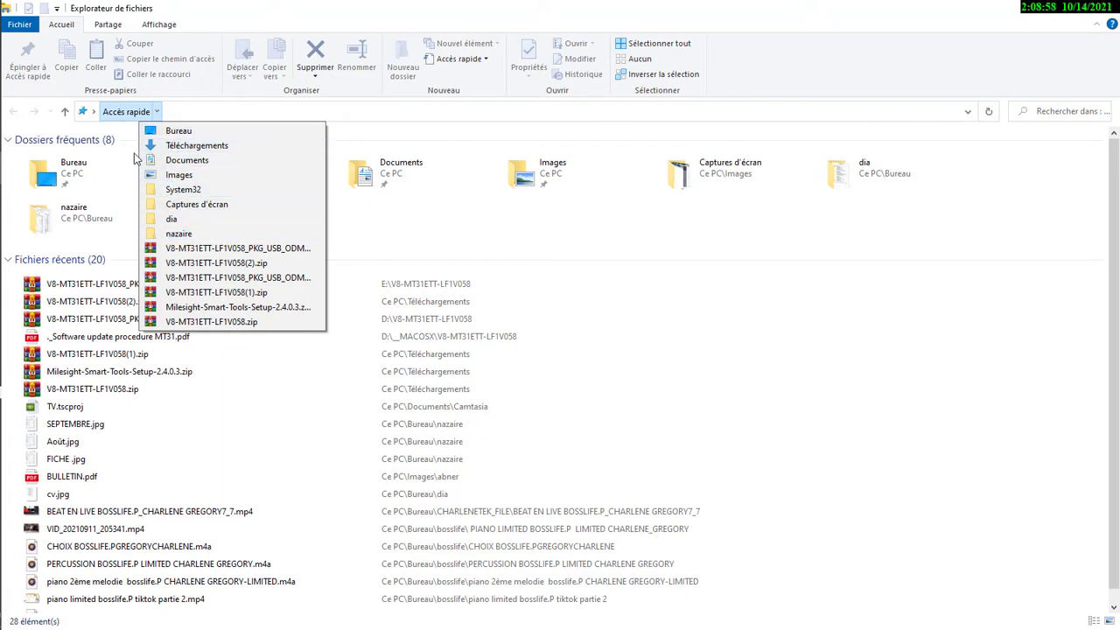
click(92, 111)
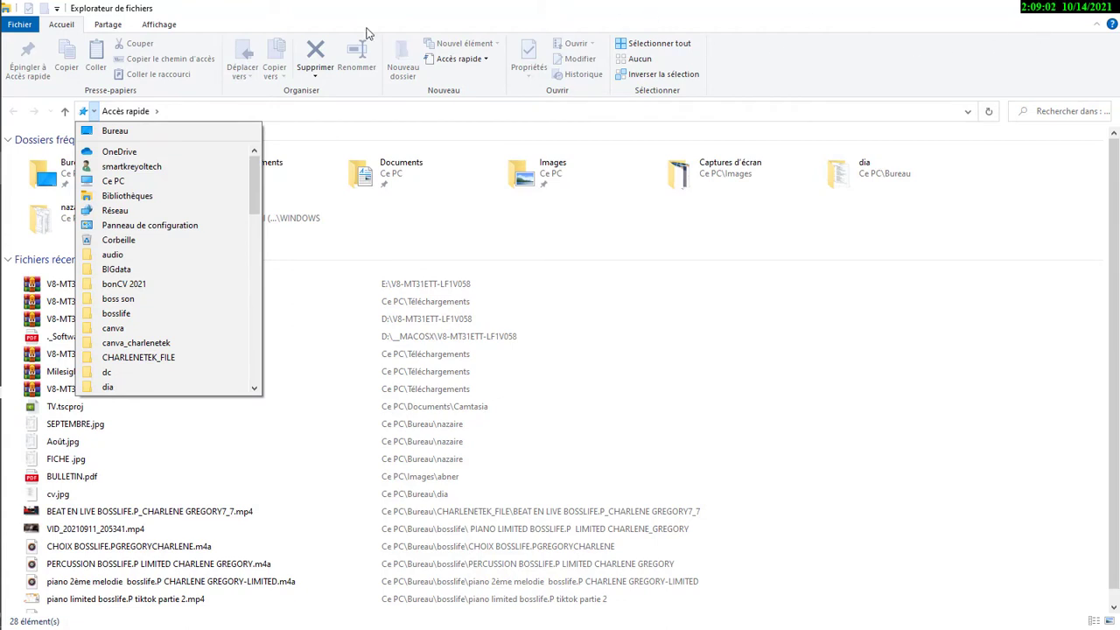
click(70, 28)
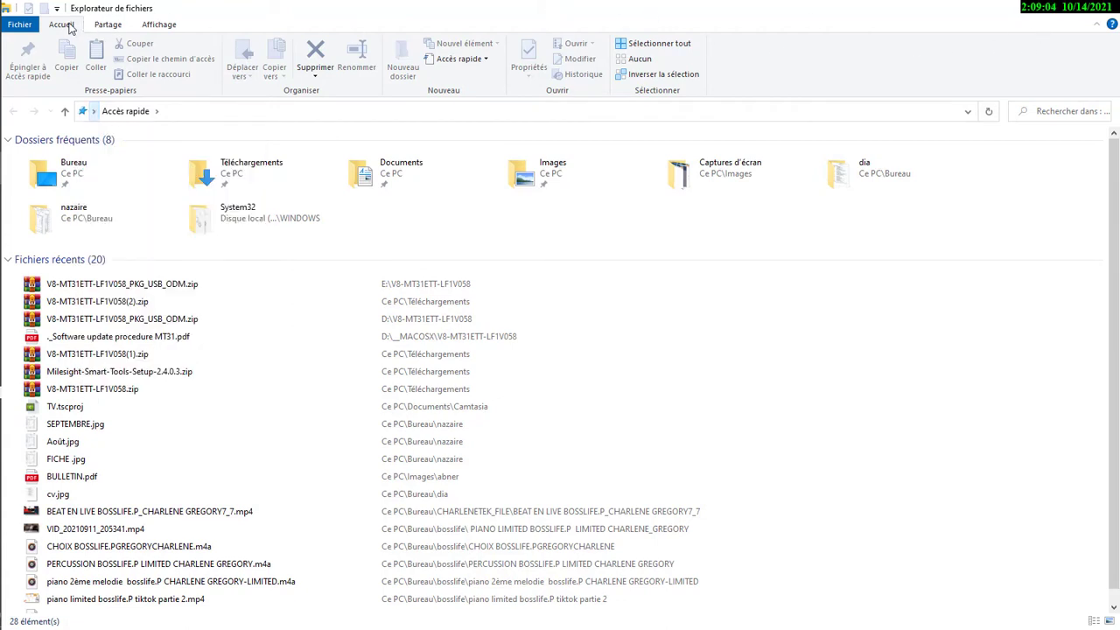
click(17, 28)
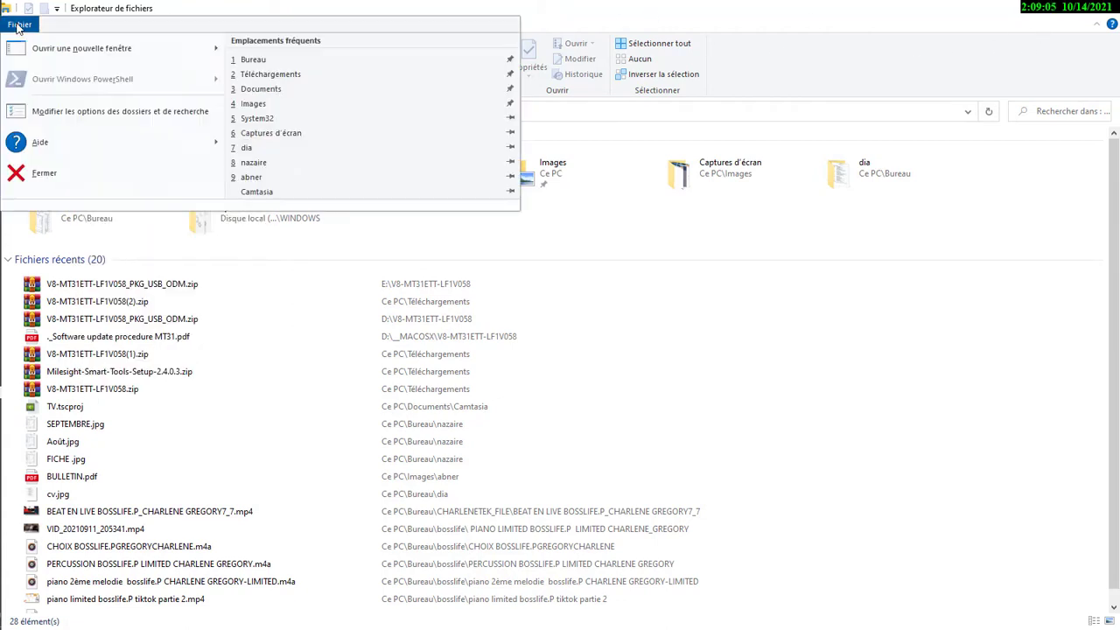
click(839, 23)
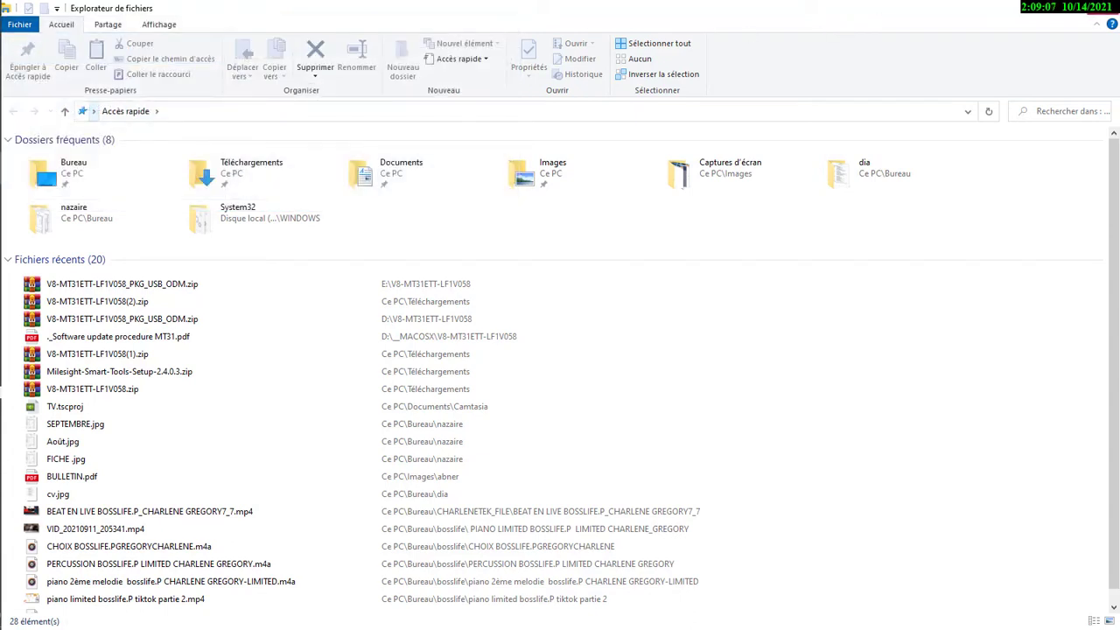
click(1116, 7)
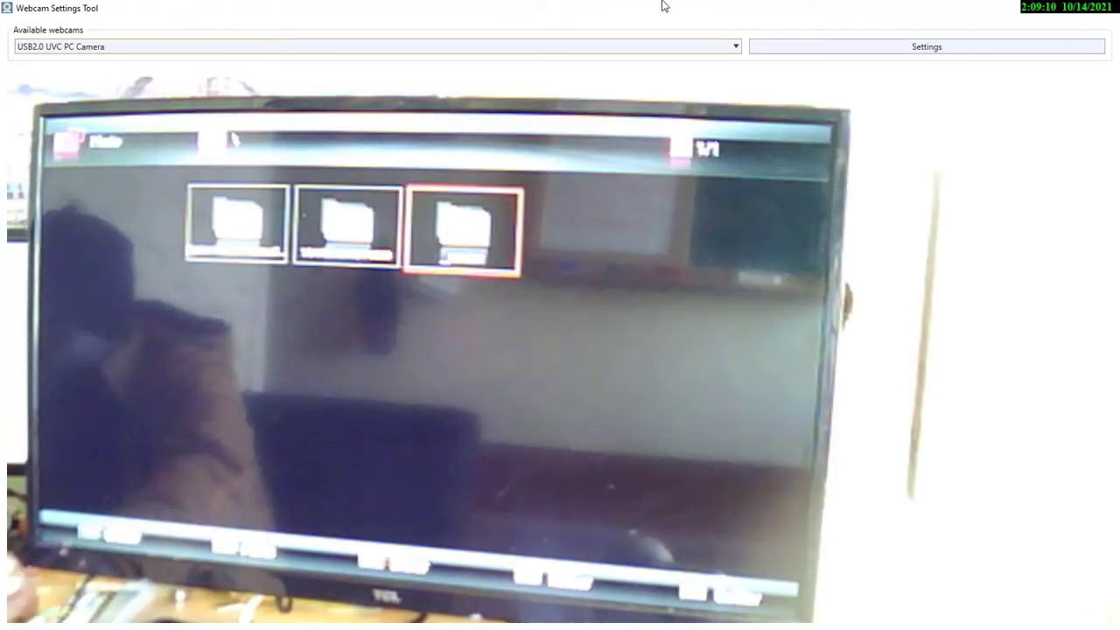
- Clear the open windows and browse to Ce PC in File Explorer to check the connected drives
click(1104, 7)
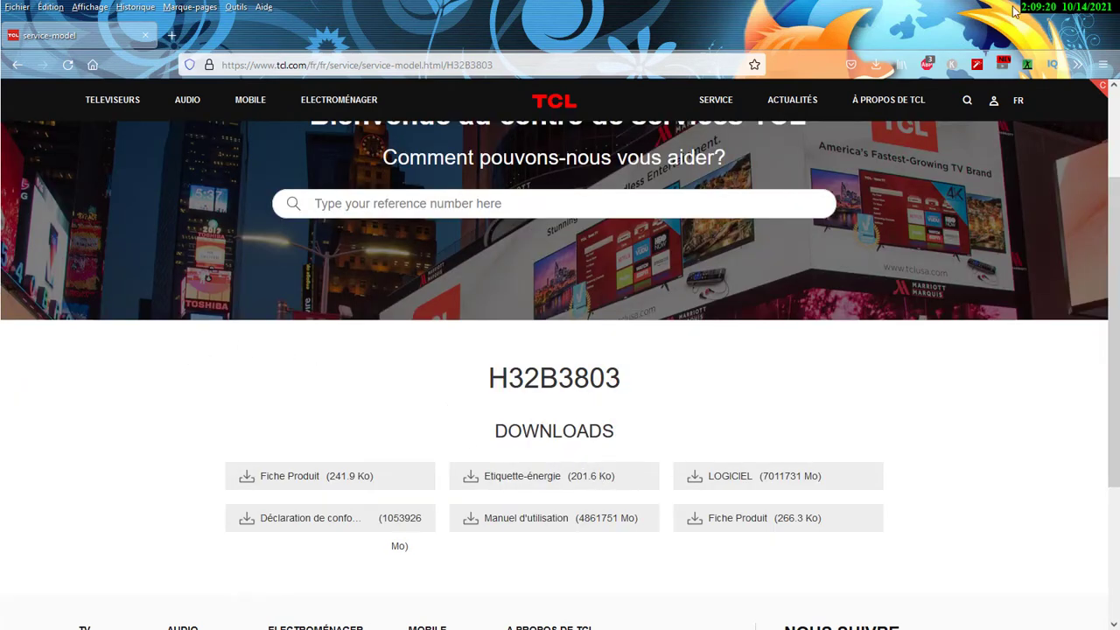
click(1043, 11)
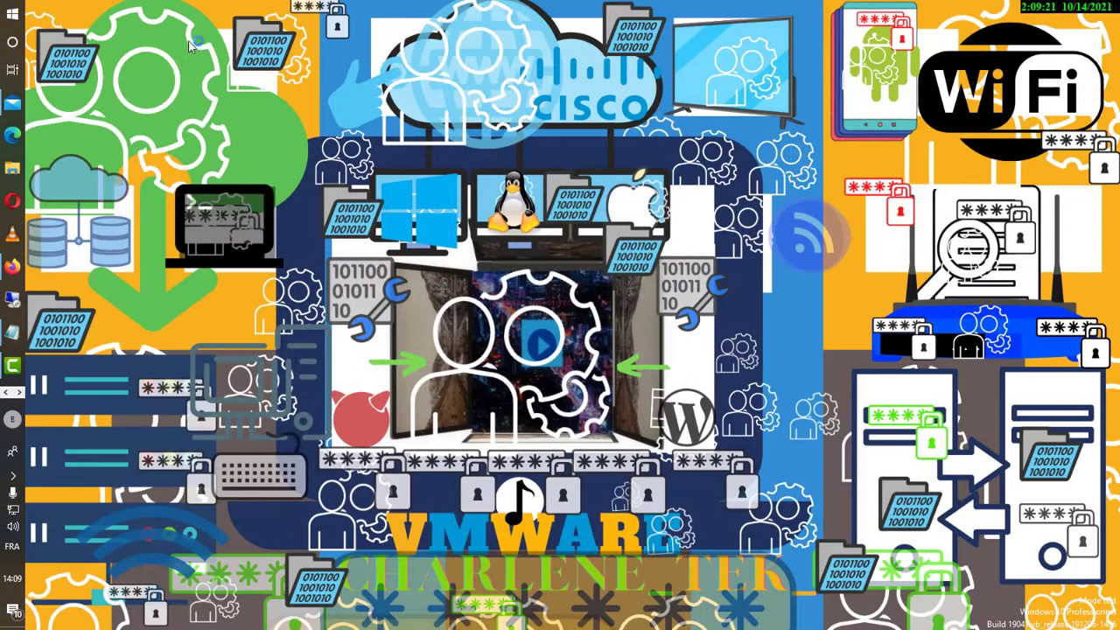
click(11, 169)
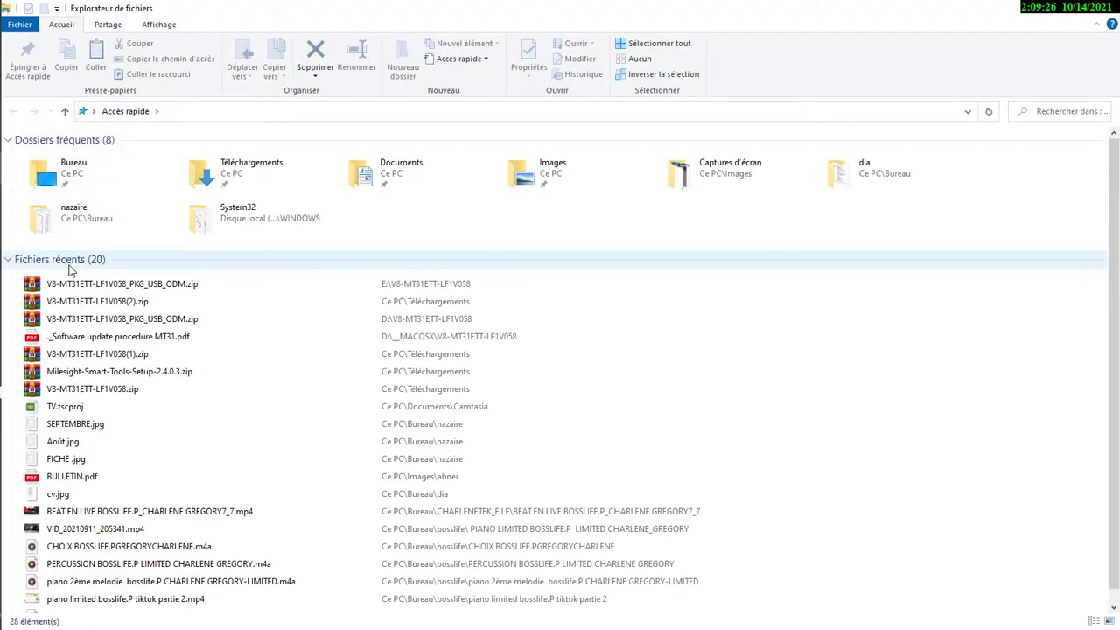
click(66, 113)
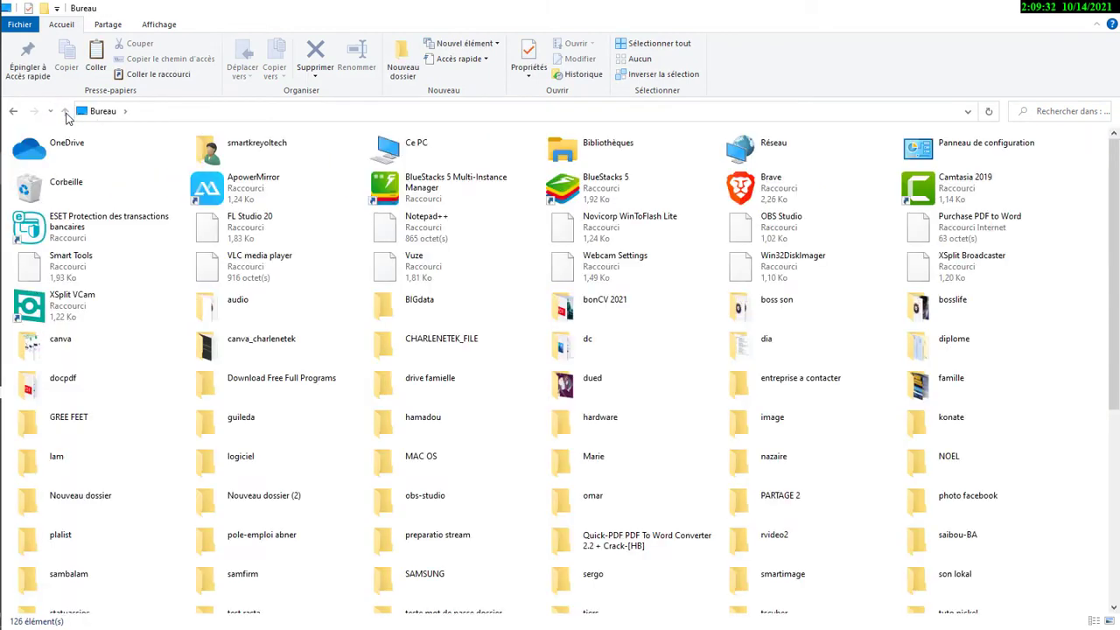
double_click(411, 153)
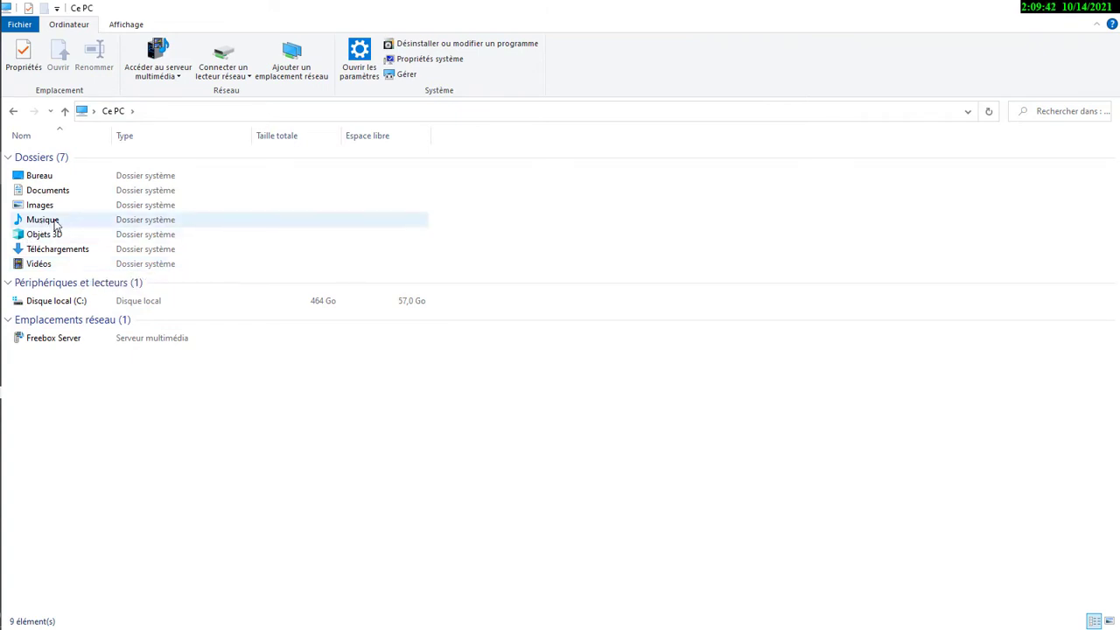
click(1048, 7)
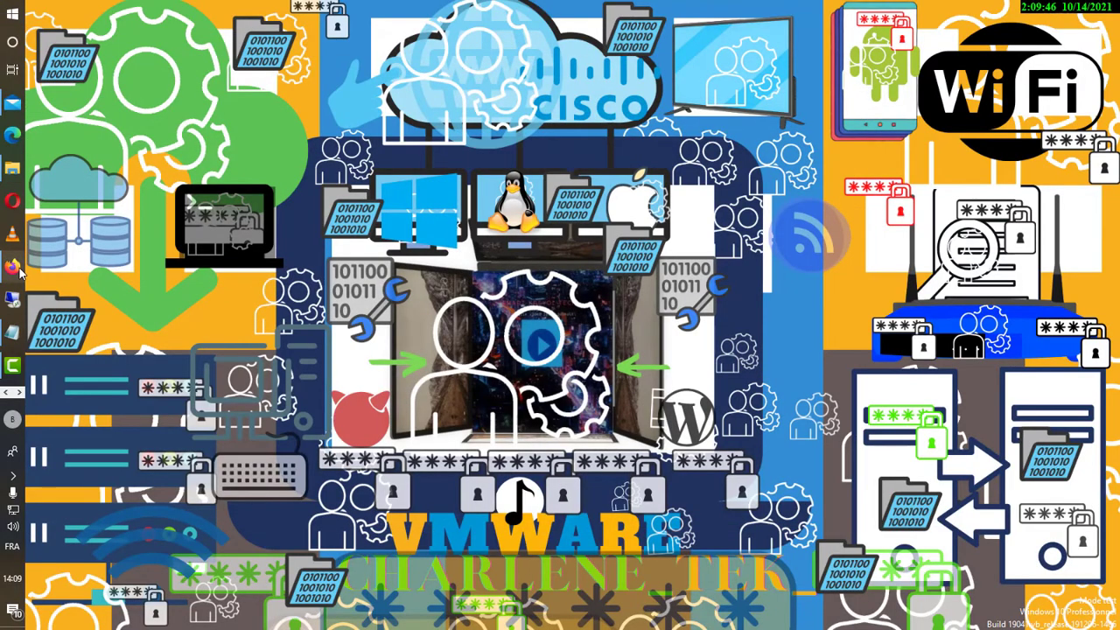
- Switch to Firefox, open the folder of the downloaded firmware, and extract V8-MT31ETT-LF1V058(2).zip into that same folder
click(18, 269)
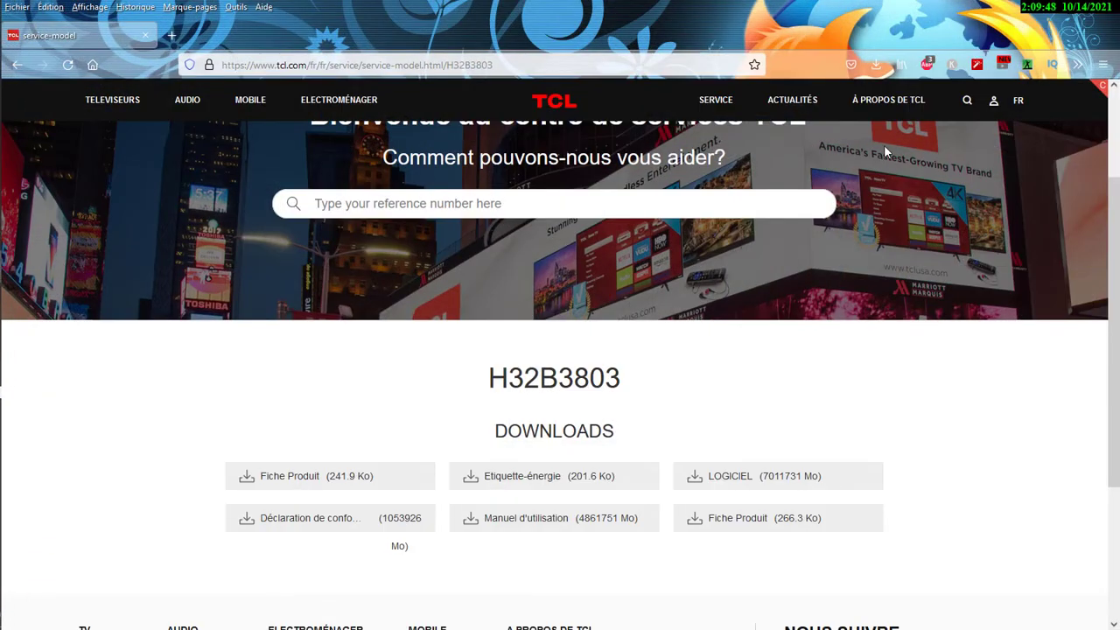
click(876, 67)
click(868, 101)
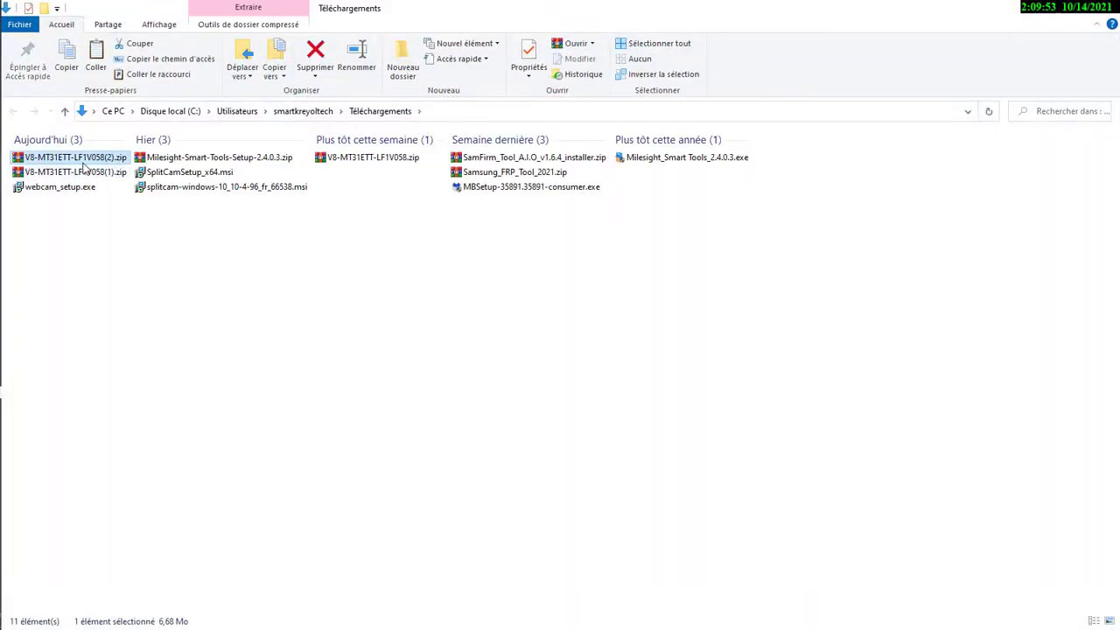
right_click(85, 166)
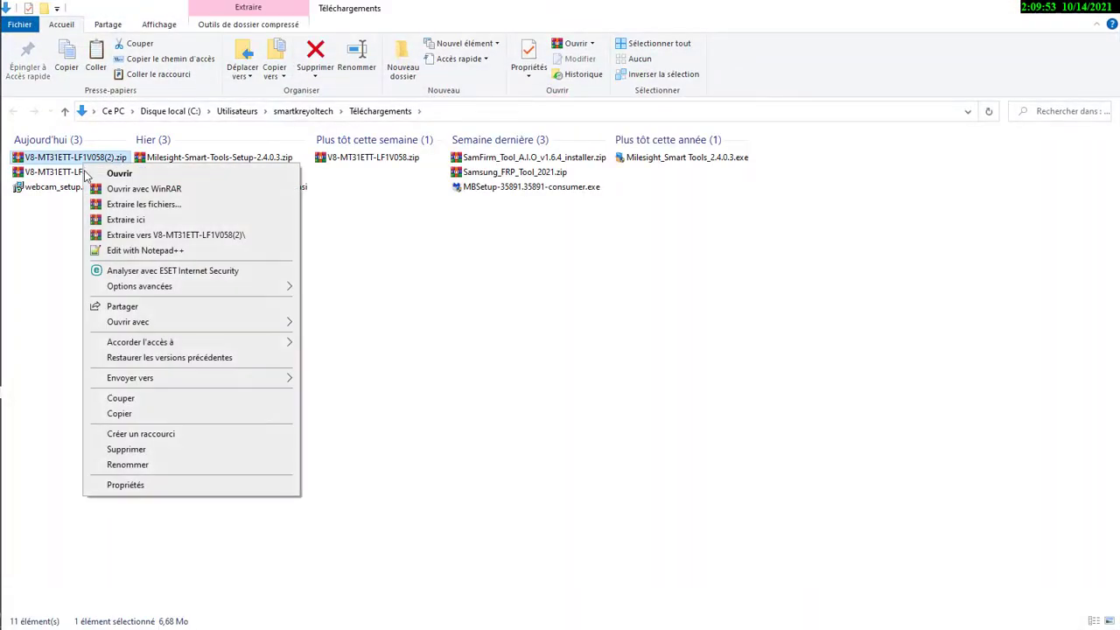
click(124, 221)
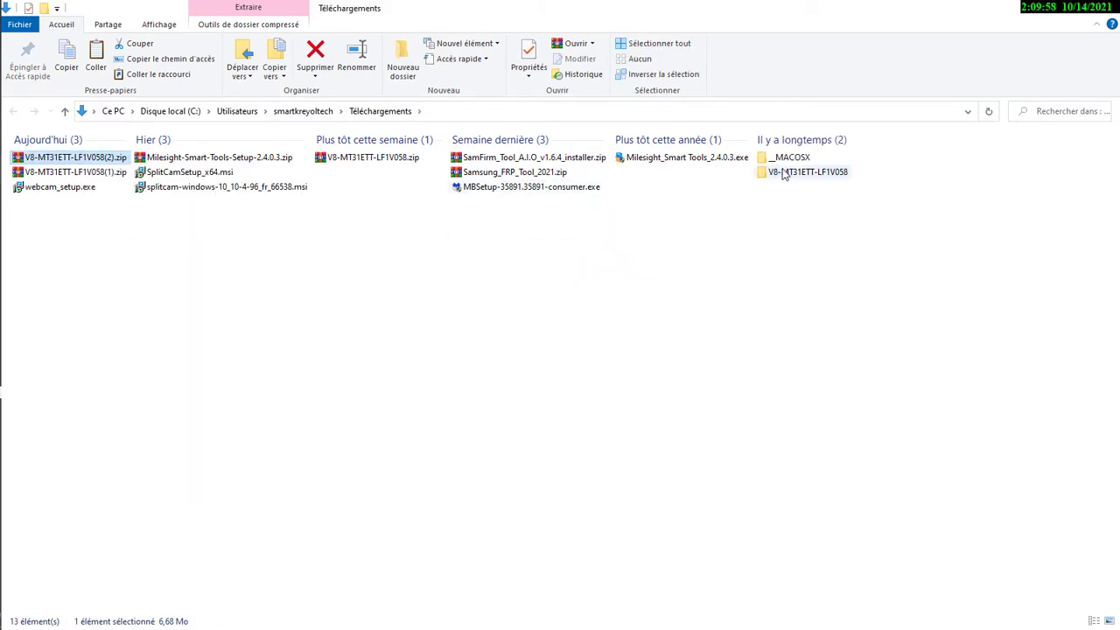
- Open Software update procedure MT31.pdf from the extracted V8-MT31ETT-LF1V058 folder in Firefox
click(781, 171)
double_click(780, 171)
right_click(70, 163)
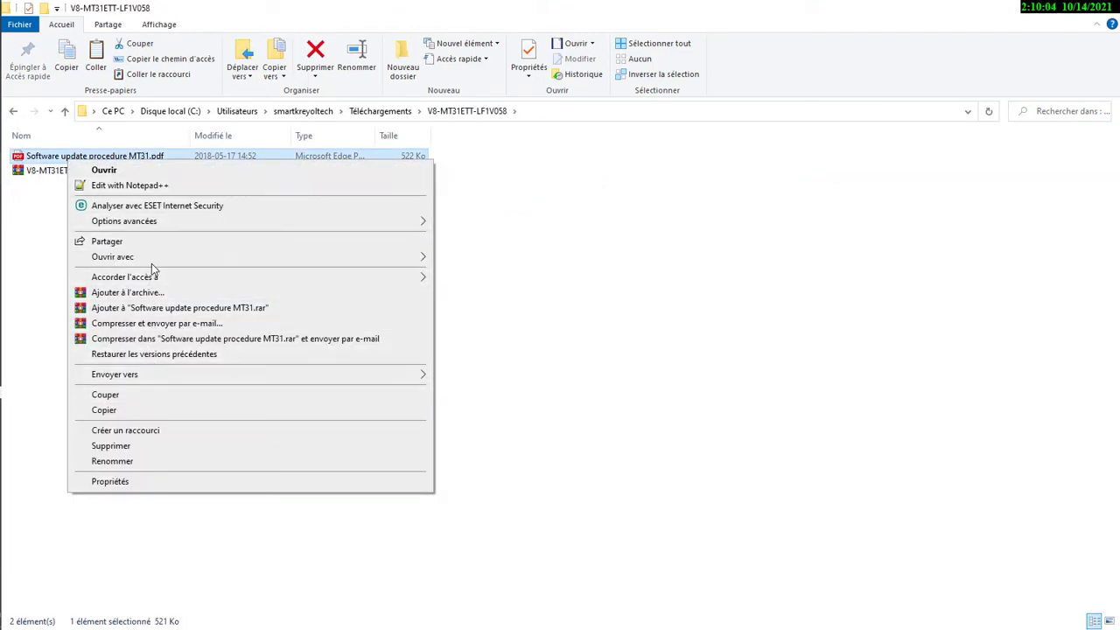
mouse_move(377, 256)
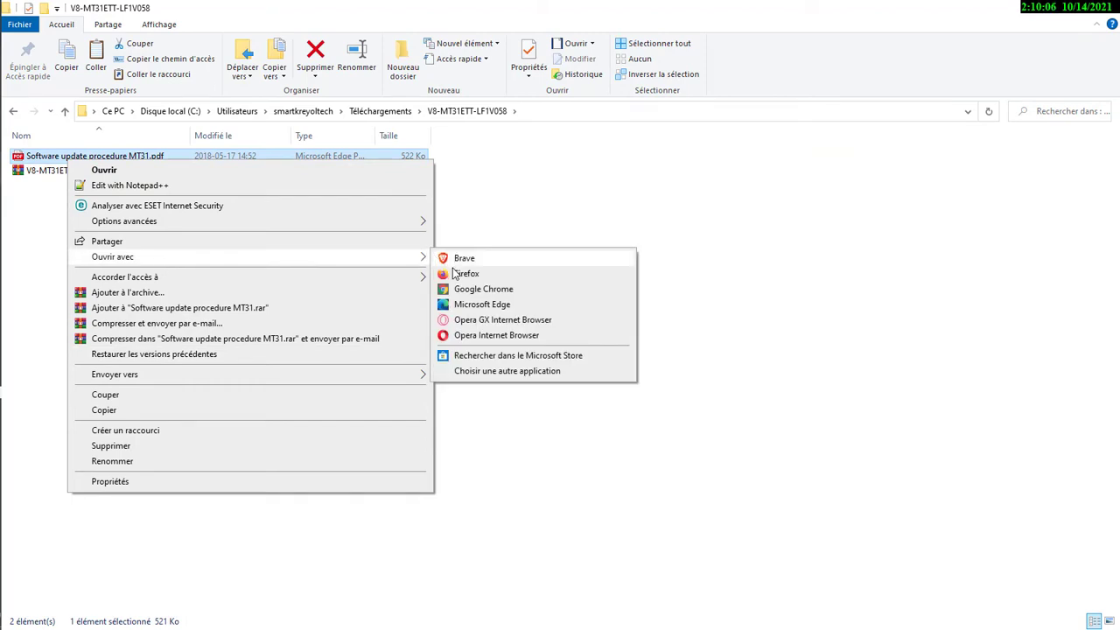
click(455, 274)
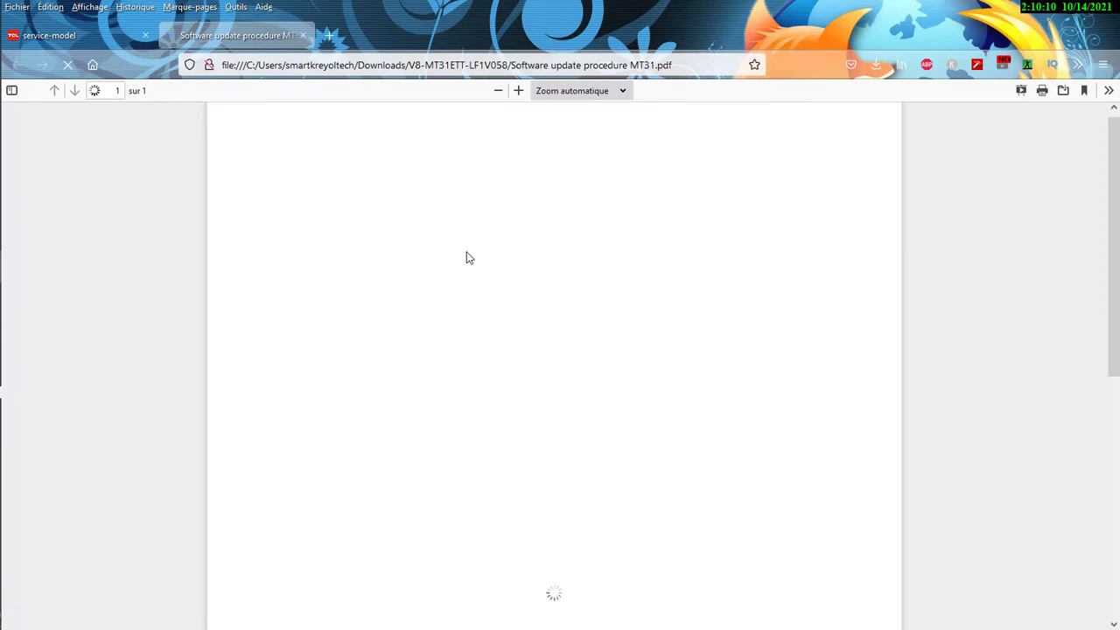
- Read through the USB software upgrade instructions and the reset procedure in the PDF
scroll(508, 273, down, 3)
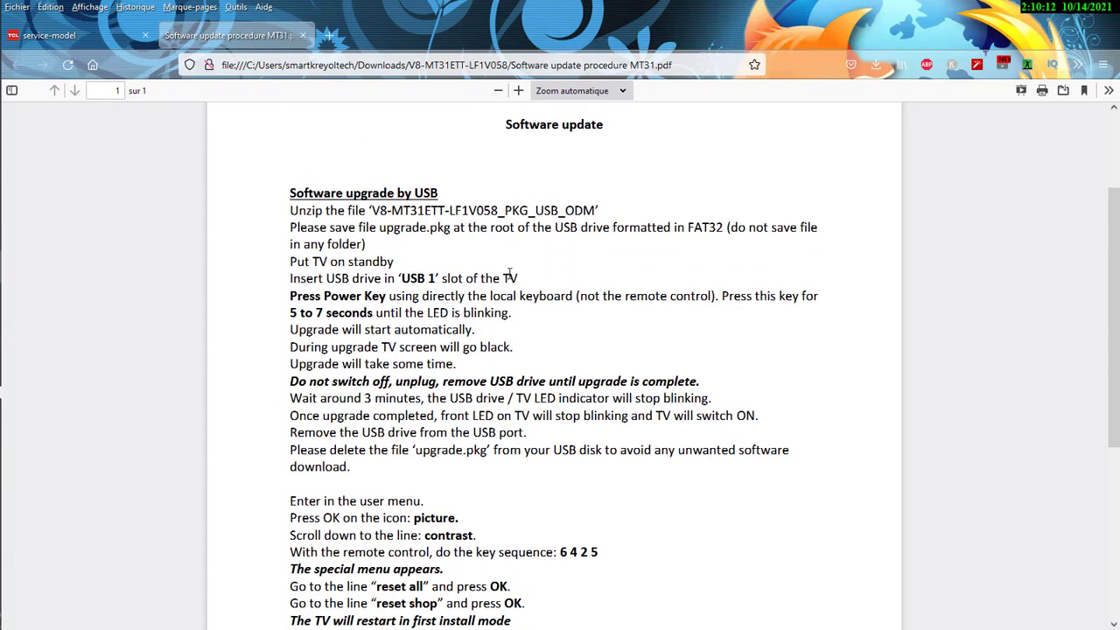
scroll(510, 275, down, 2)
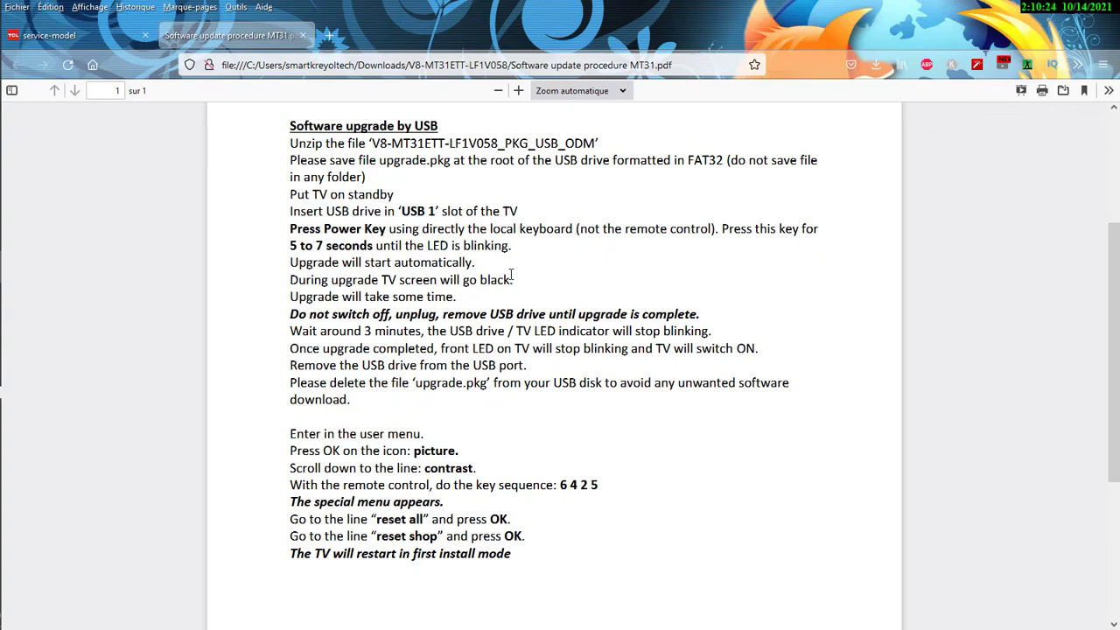
scroll(511, 276, down, 5)
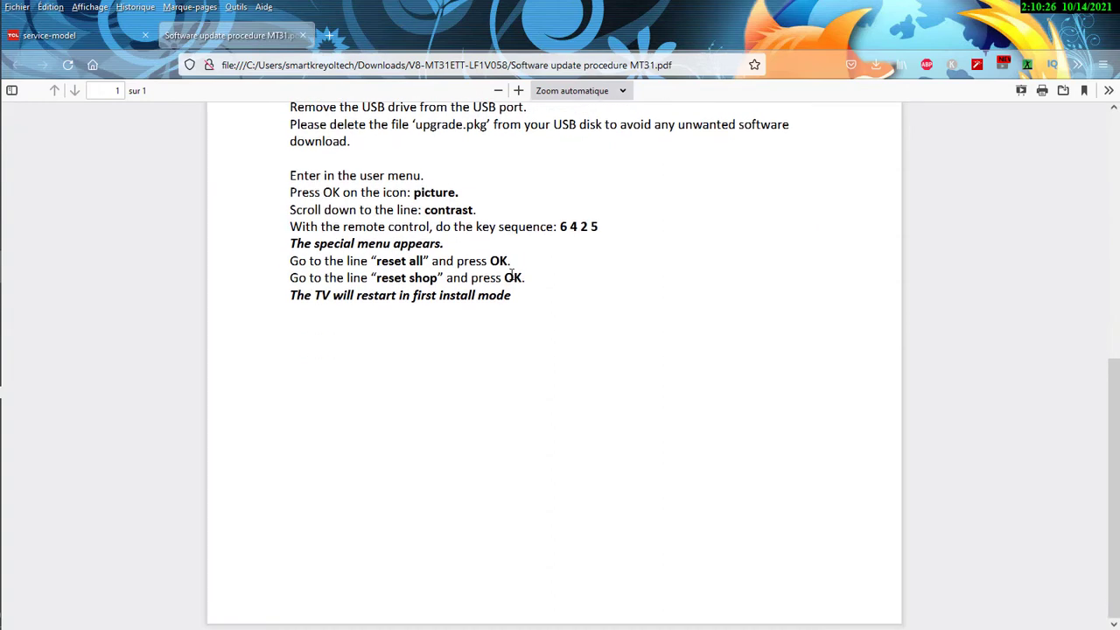
scroll(511, 276, up, 6)
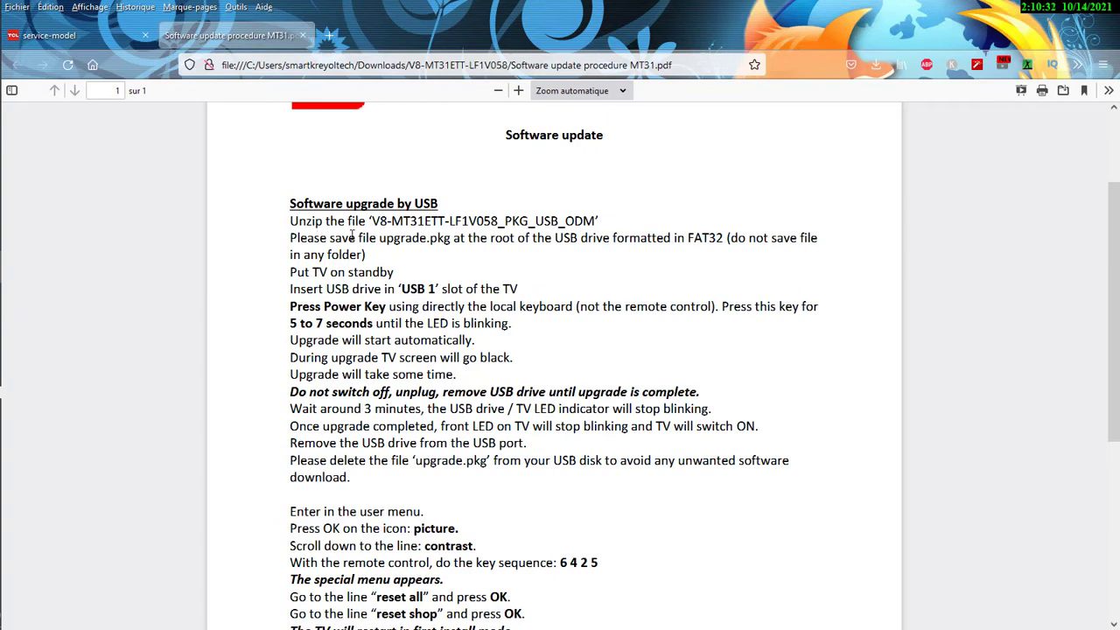
scroll(358, 236, up, 3)
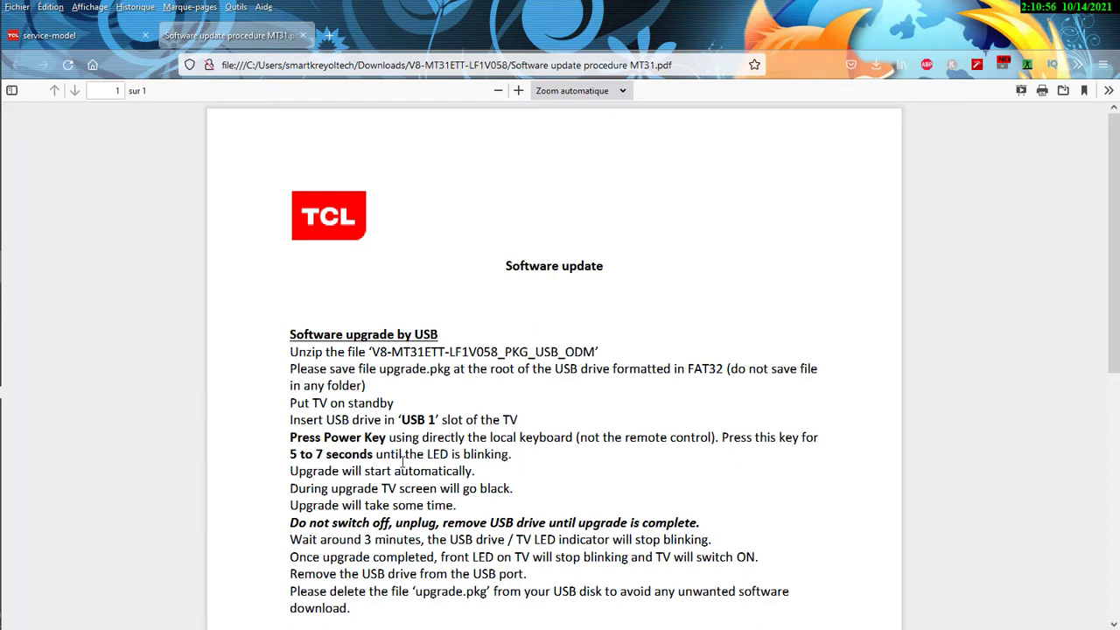
scroll(469, 465, down, 3)
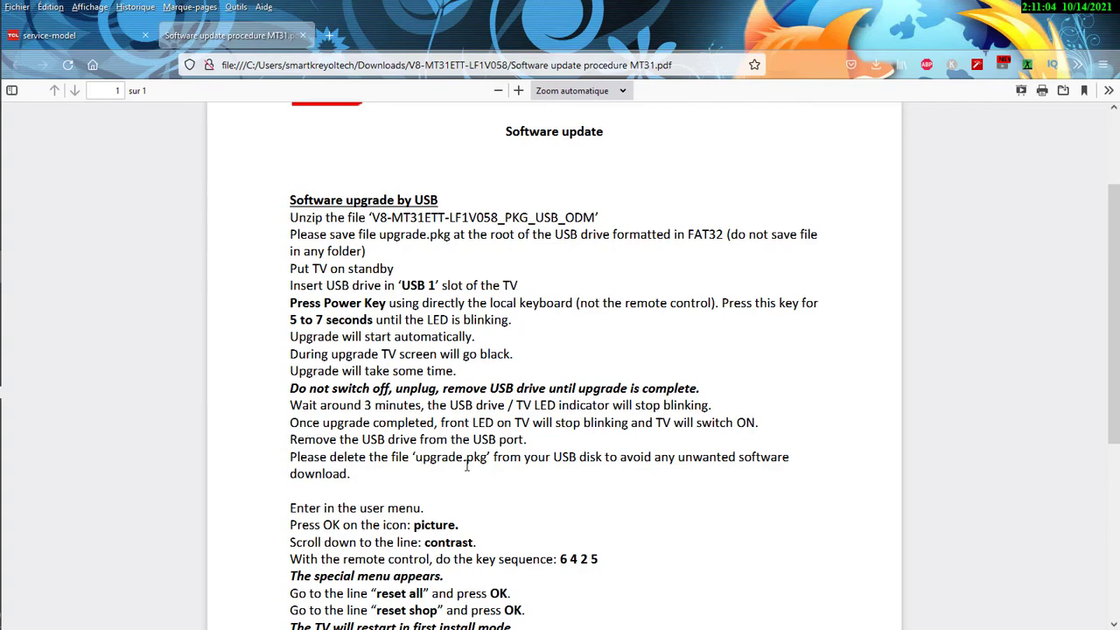
scroll(466, 464, down, 2)
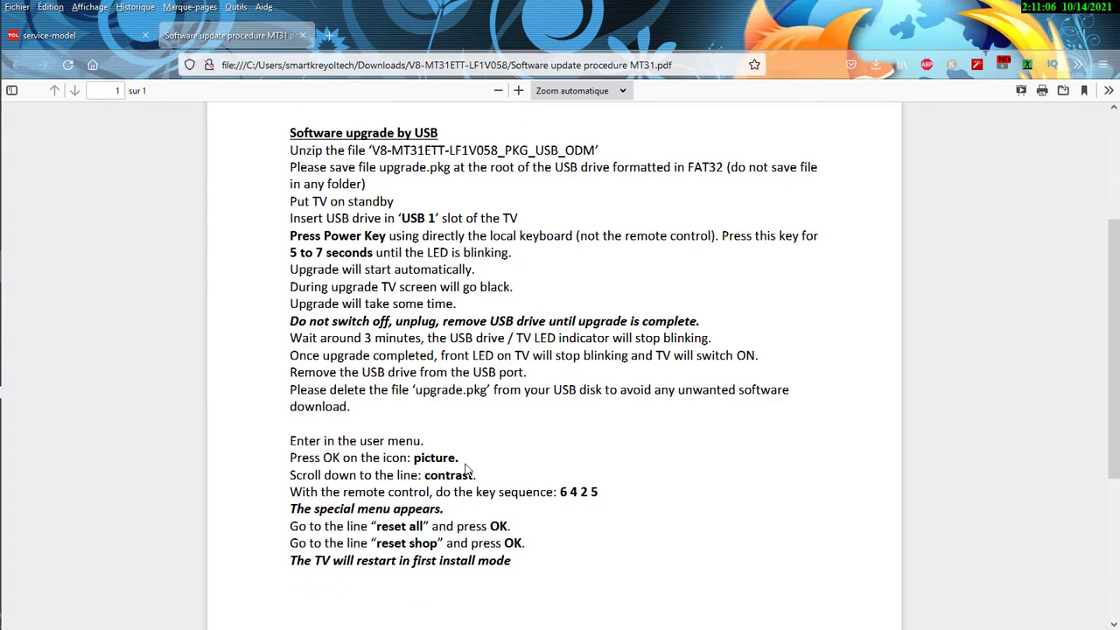
scroll(473, 444, up, 2)
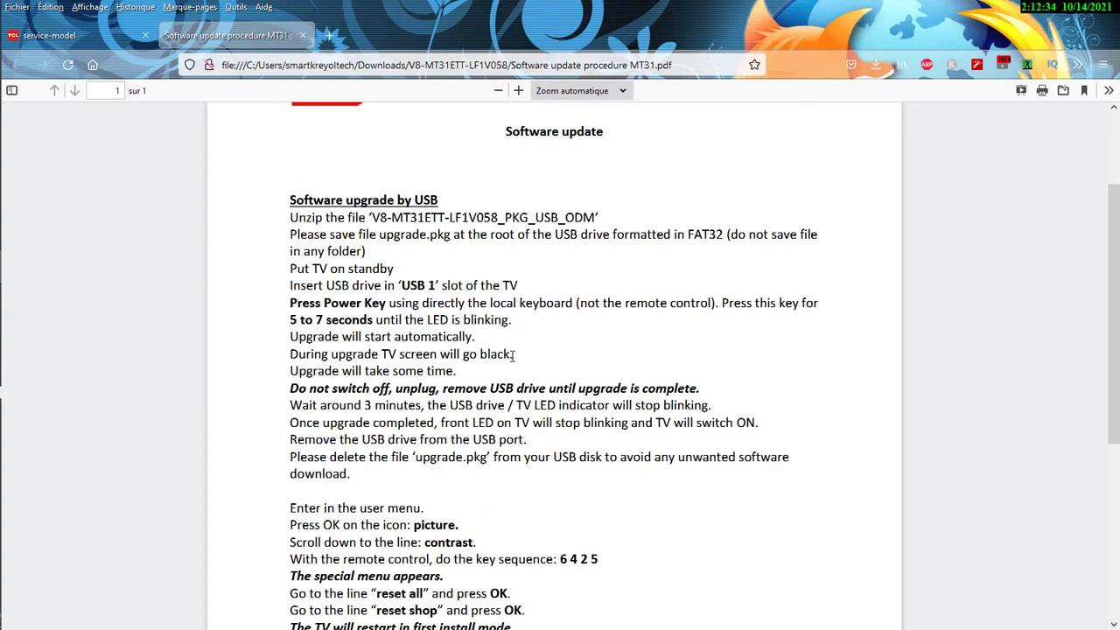
- Switch to the Webcam Settings Tool to view the TV through the camera
mouse_move(4, 508)
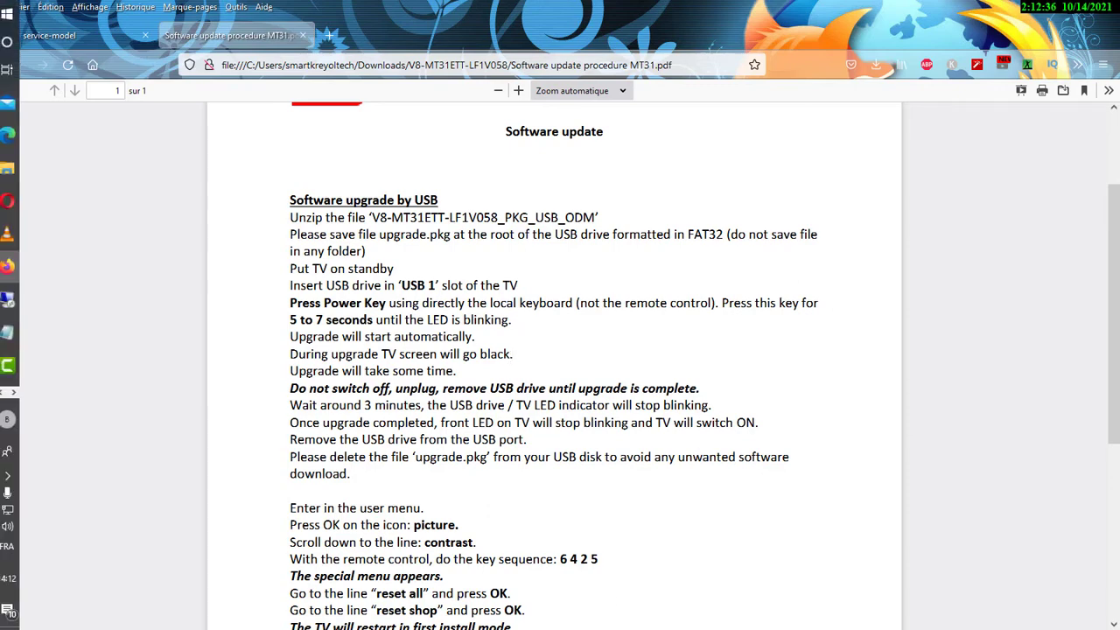
click(20, 392)
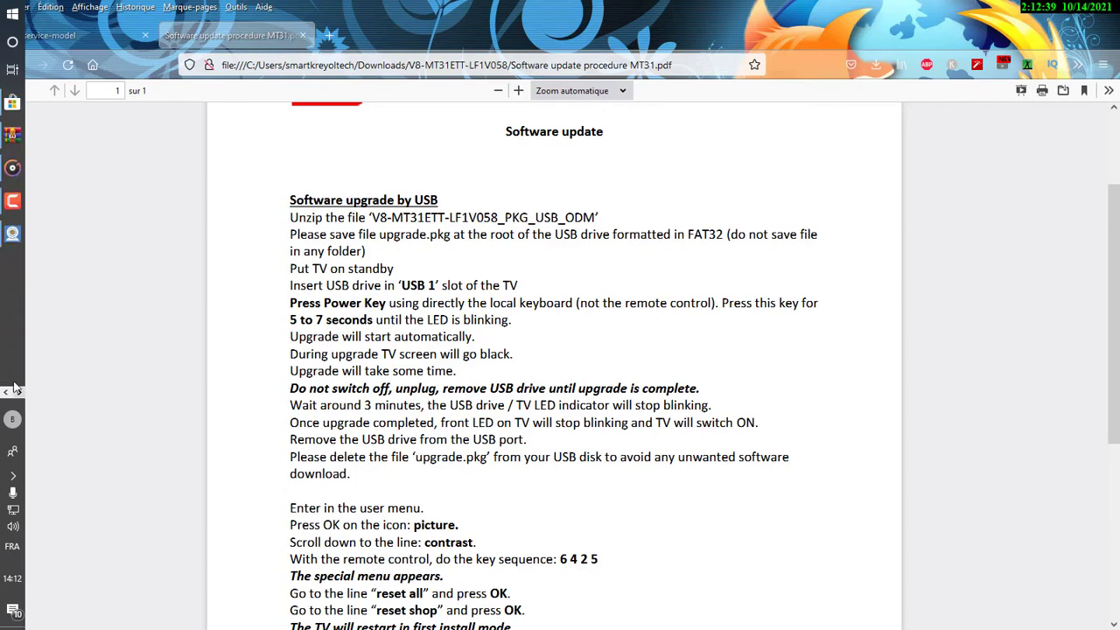
click(13, 232)
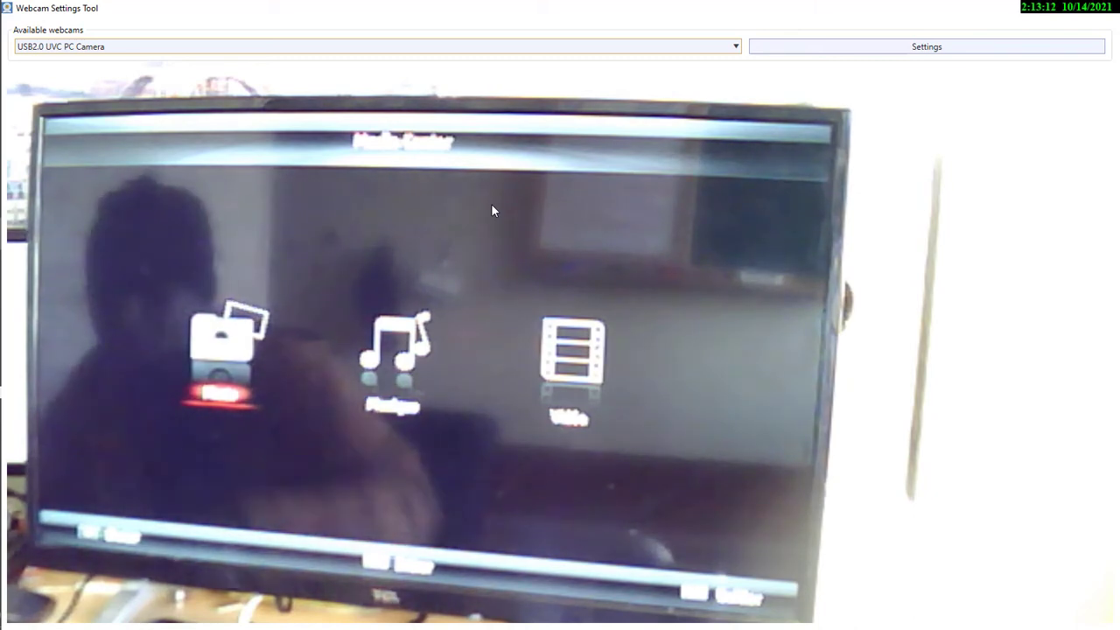
- Consult the update procedure PDF in Firefox again and return to the Webcam Settings Tool's view of the TV
mouse_move(13, 392)
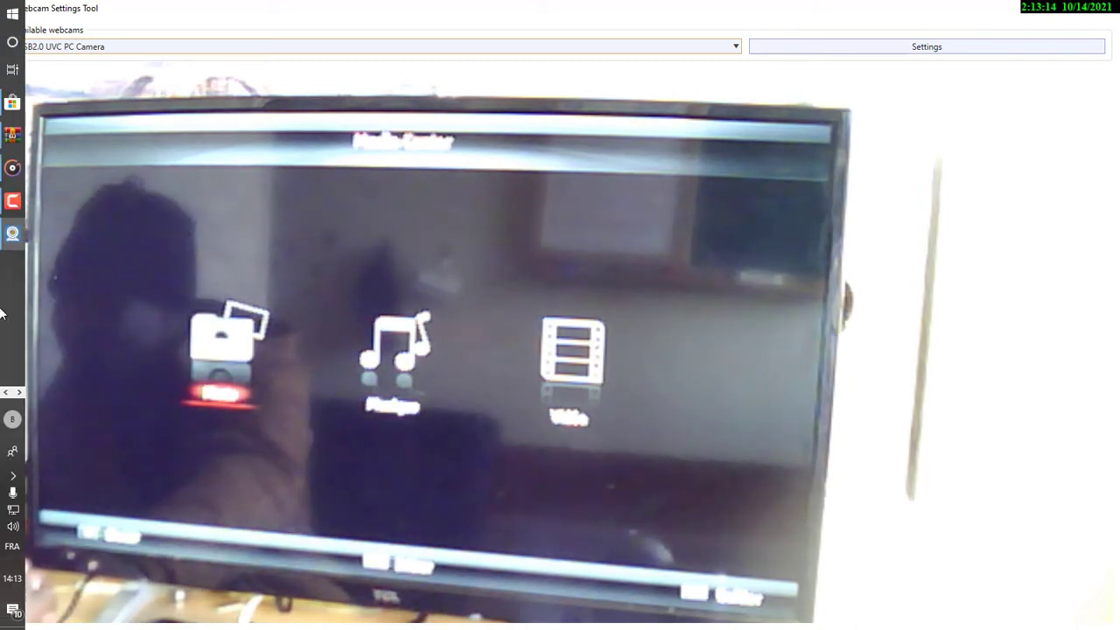
click(13, 392)
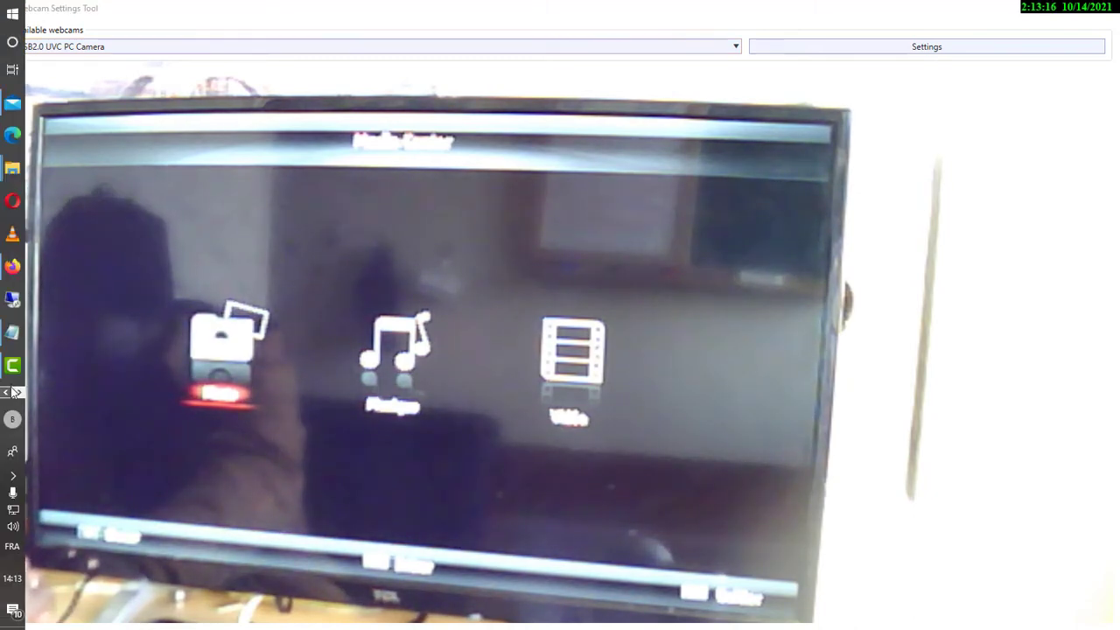
click(13, 270)
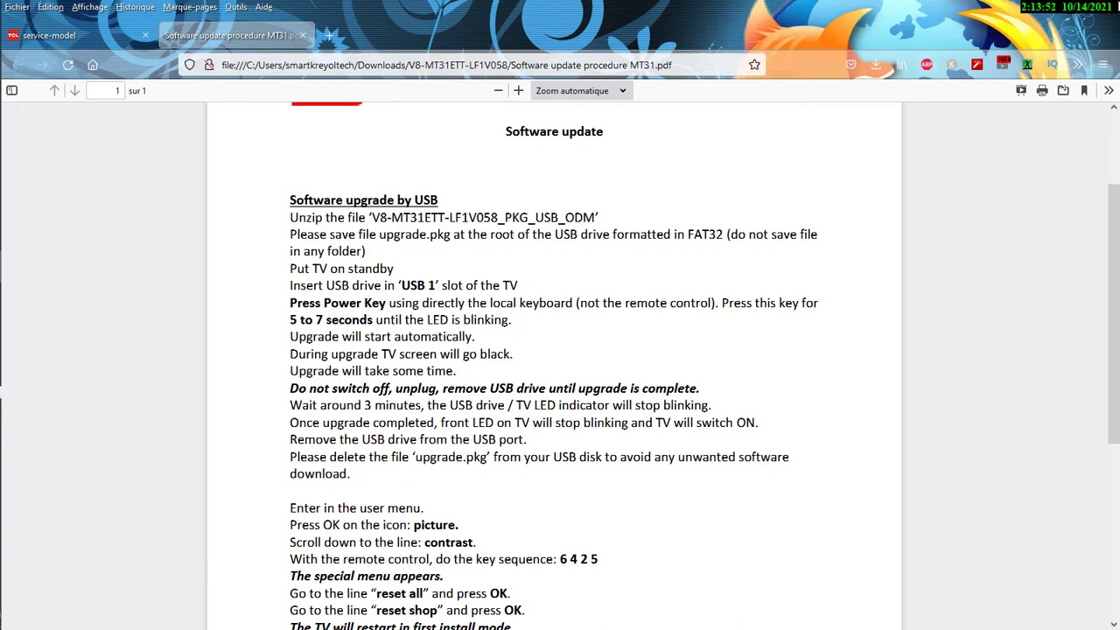
click(1050, 15)
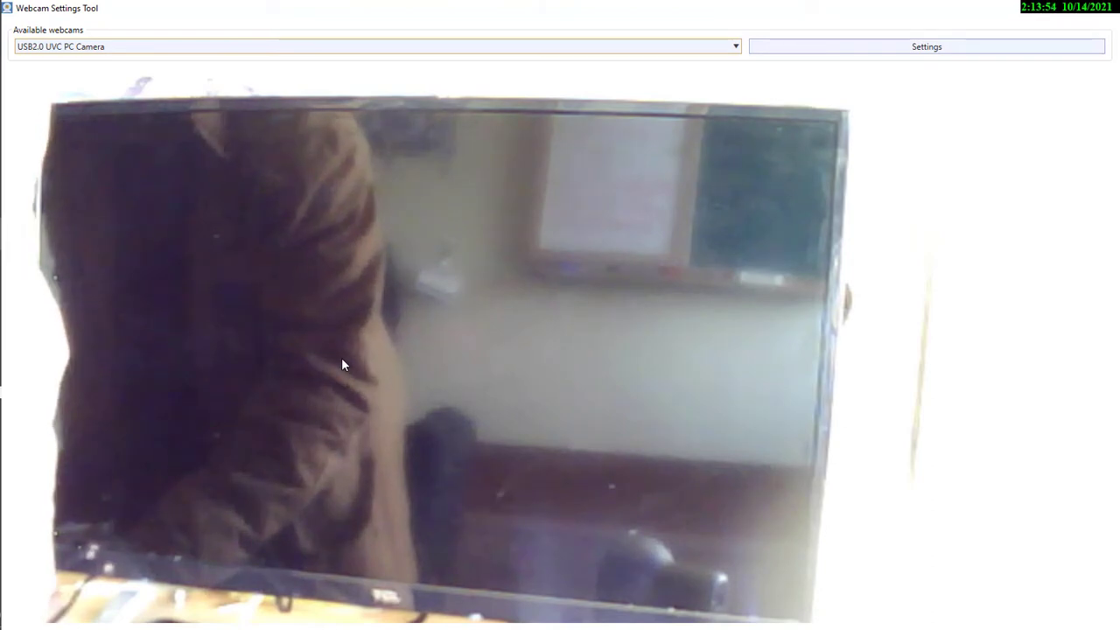